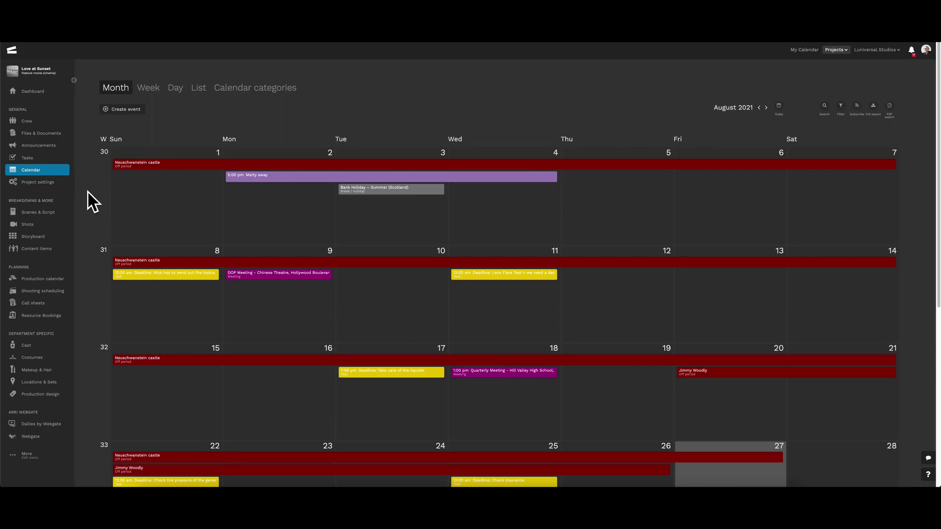
Inspect the Quarterly Meeting event details in the calendar, then close them.
{"action": "scroll", "coordinate": [91, 201], "scroll_direction": "down", "scroll_amount": 1}
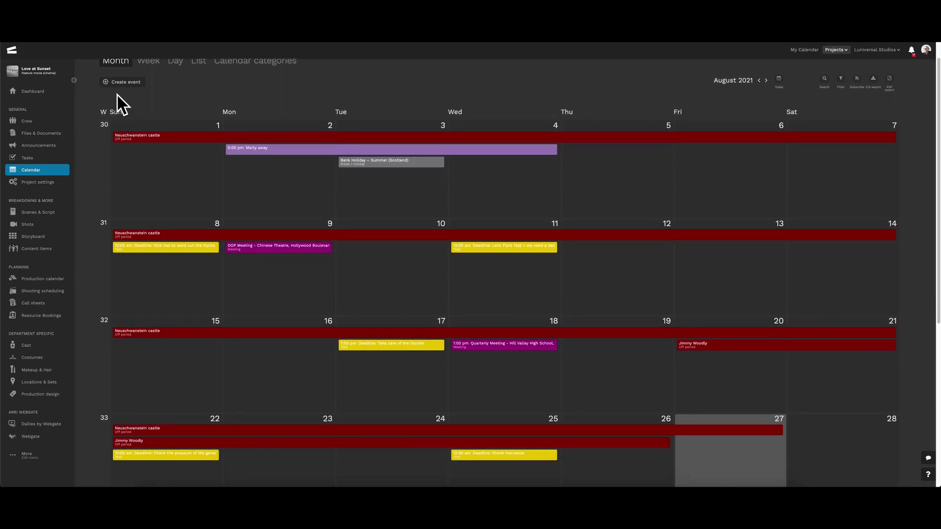
{"action": "left_click", "coordinate": [485, 347]}
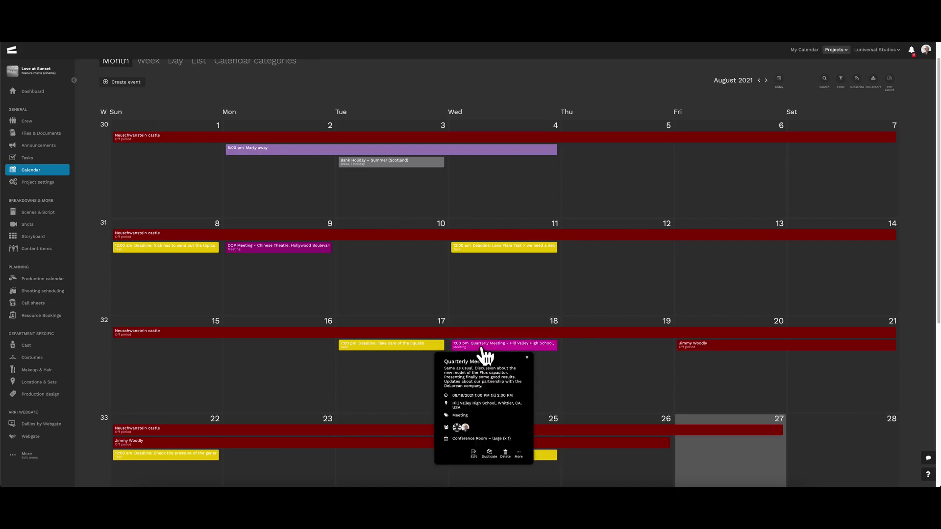
{"action": "left_click", "coordinate": [527, 359]}
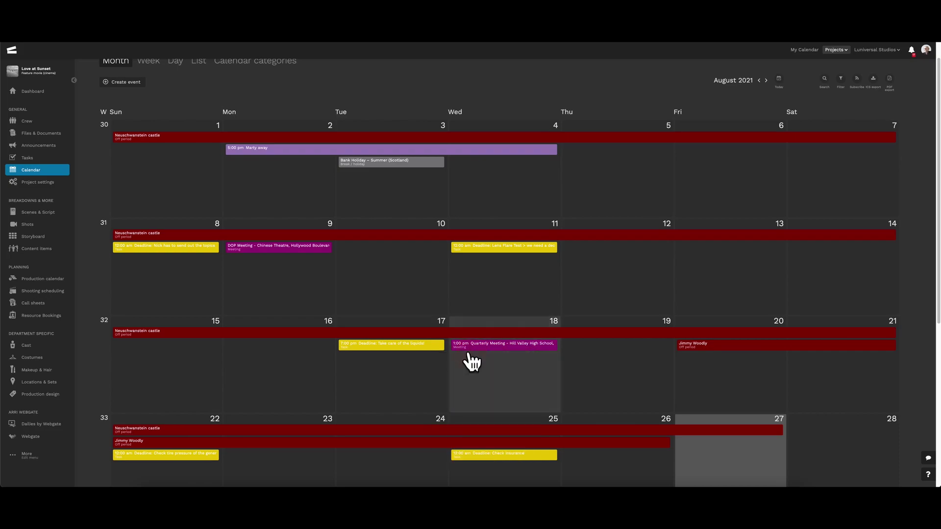
{"action": "scroll", "coordinate": [468, 359], "scroll_direction": "up", "scroll_amount": 1}
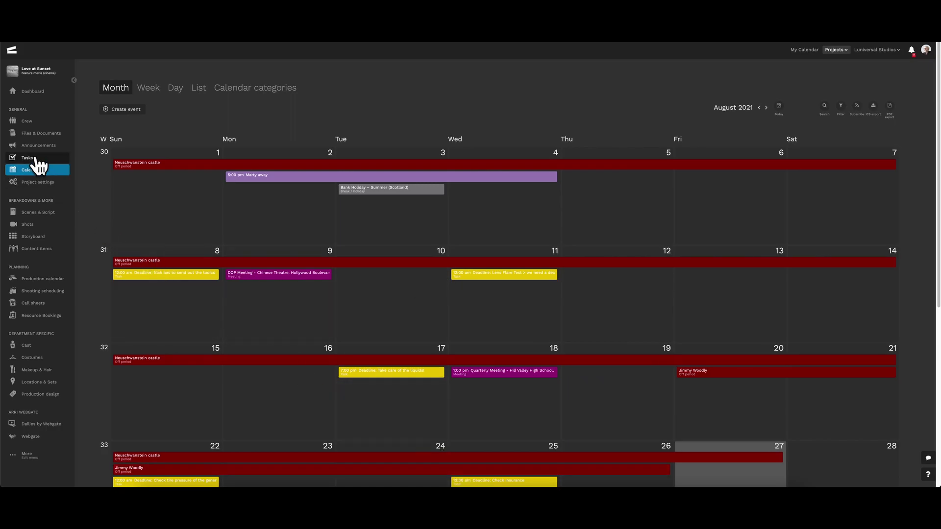
Visit My tasks, then open Neuschwanstein castle's location page from its calendar off-period bar.
{"action": "left_click", "coordinate": [48, 158]}
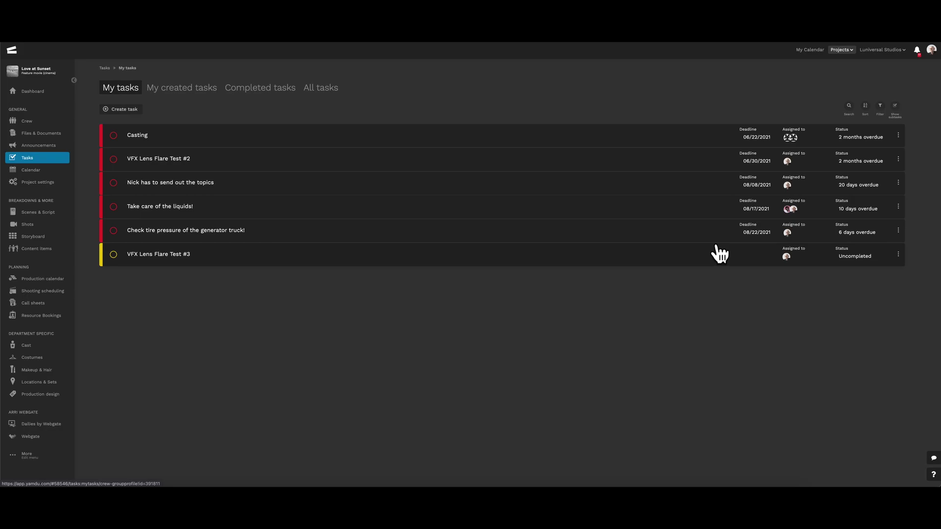
{"action": "left_click", "coordinate": [34, 171]}
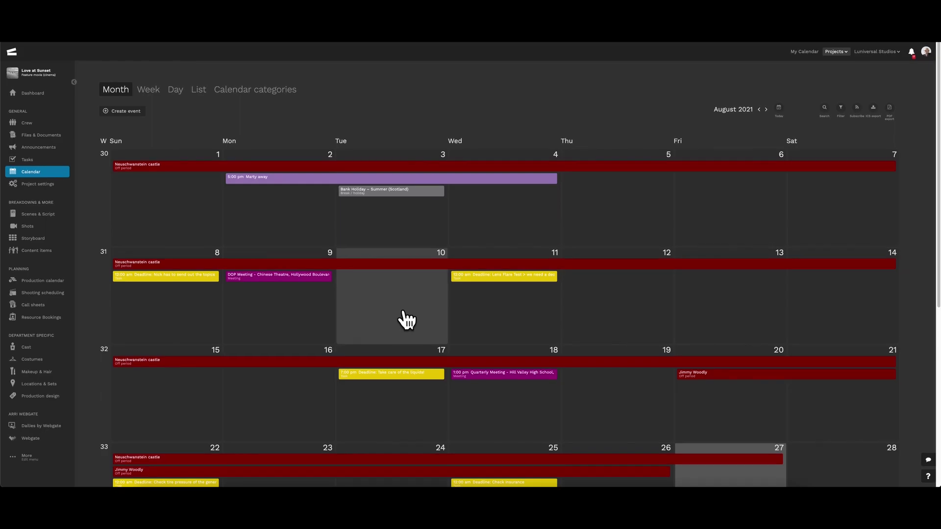
{"action": "left_click", "coordinate": [184, 173]}
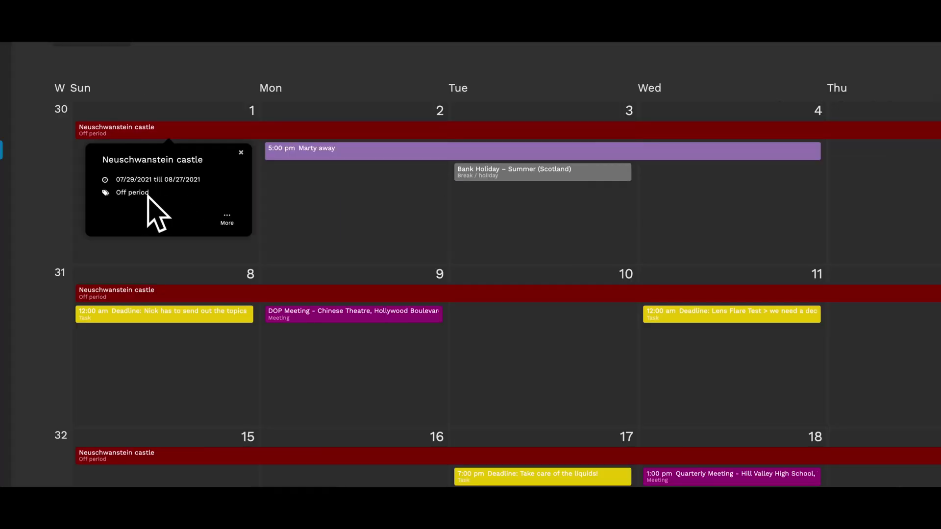
{"action": "left_click", "coordinate": [227, 220]}
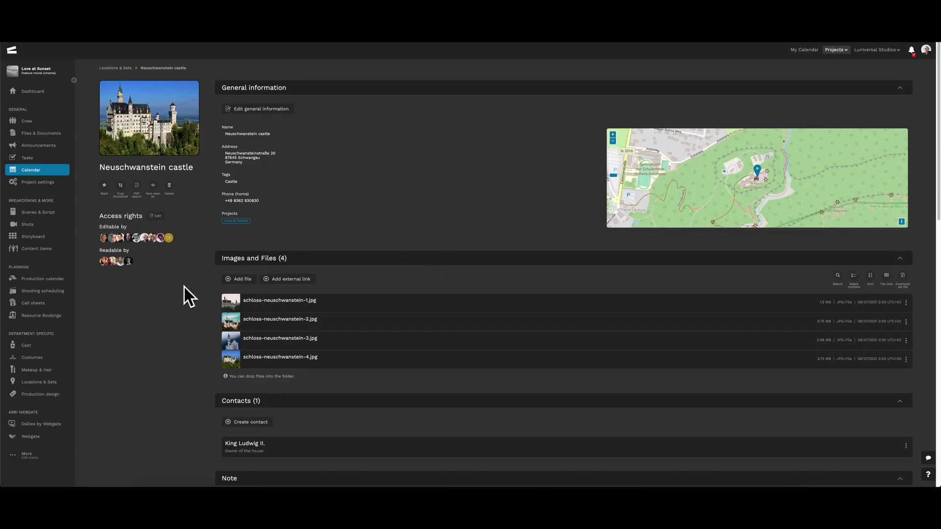
Expand the Off periods list on Neuschwanstein castle's page, then return to the August 2021 calendar.
{"action": "scroll", "coordinate": [189, 296], "scroll_direction": "down", "scroll_amount": 1}
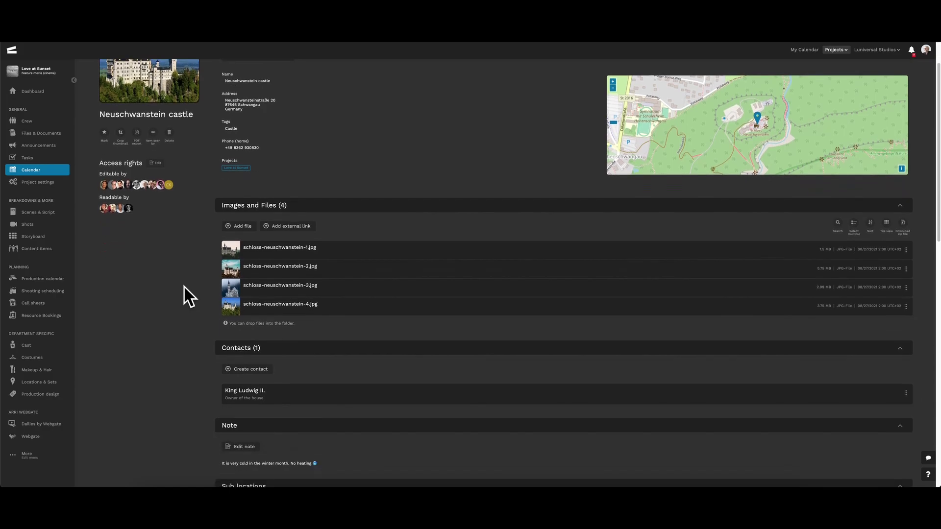
{"action": "scroll", "coordinate": [188, 296], "scroll_direction": "down", "scroll_amount": 3}
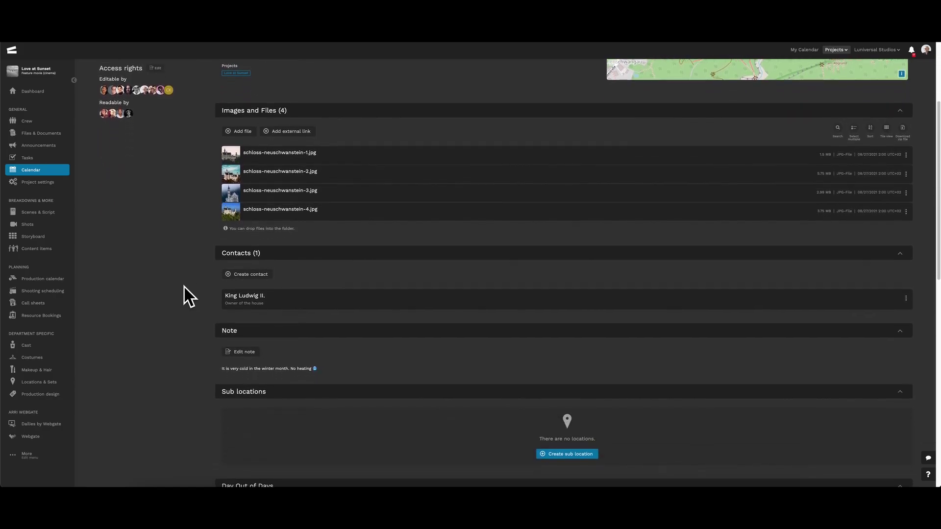
{"action": "scroll", "coordinate": [189, 297], "scroll_direction": "down", "scroll_amount": 4}
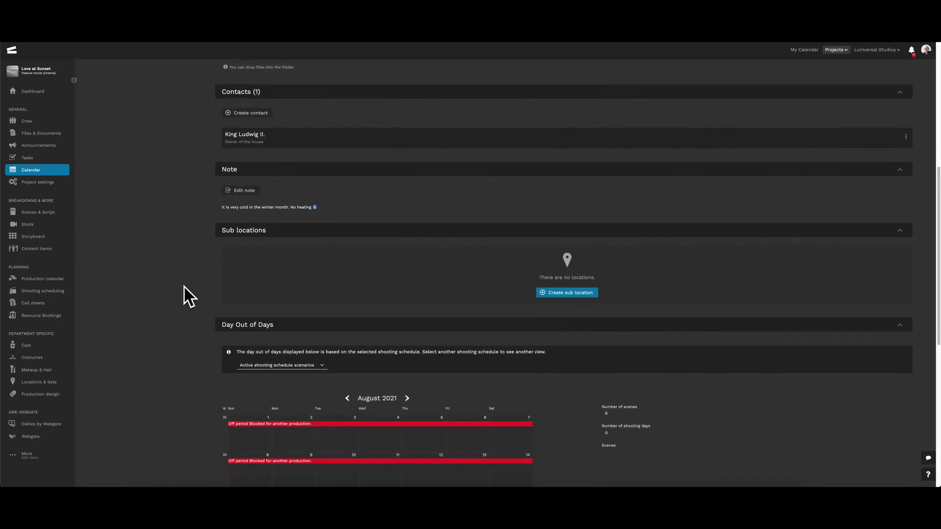
{"action": "scroll", "coordinate": [188, 296], "scroll_direction": "down", "scroll_amount": 5}
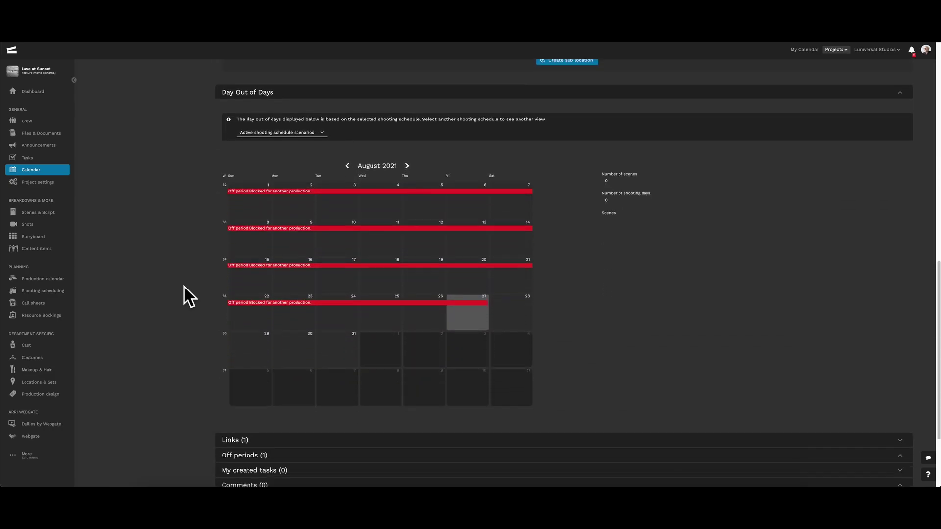
{"action": "scroll", "coordinate": [186, 296], "scroll_direction": "down", "scroll_amount": 1}
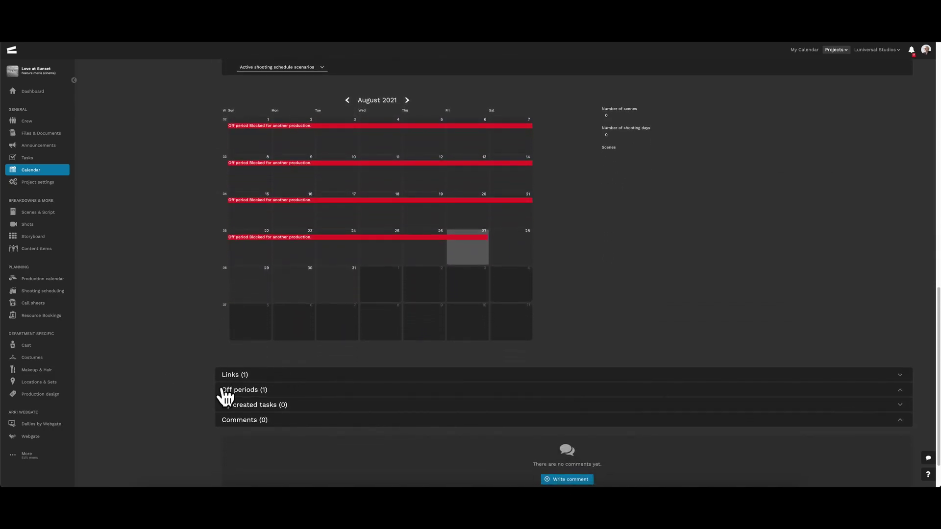
{"action": "left_click", "coordinate": [330, 390]}
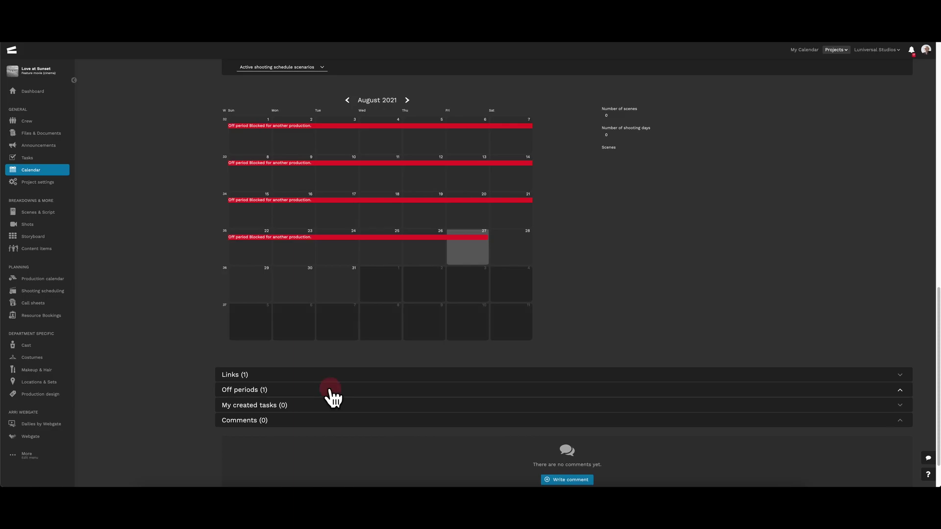
{"action": "scroll", "coordinate": [330, 391], "scroll_direction": "down", "scroll_amount": 1}
{"action": "scroll", "coordinate": [332, 397], "scroll_direction": "down", "scroll_amount": 1}
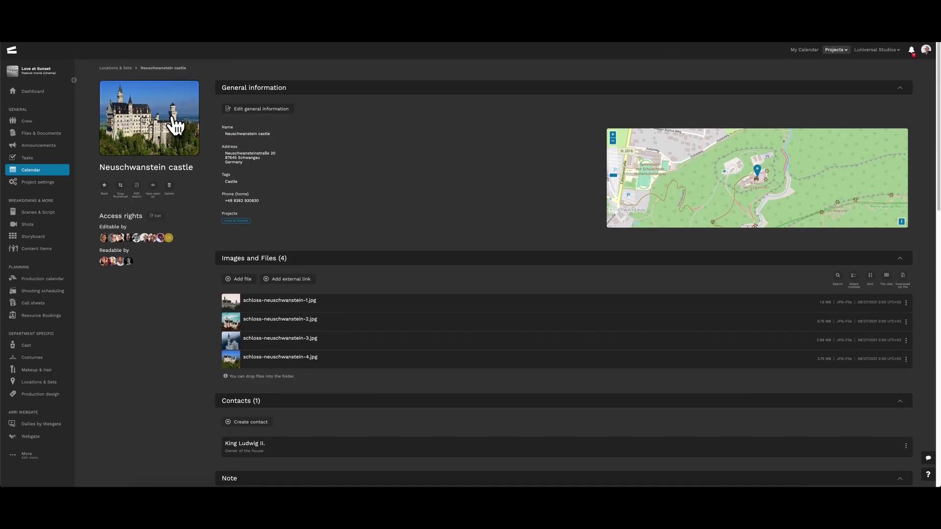
{"action": "left_click", "coordinate": [107, 70]}
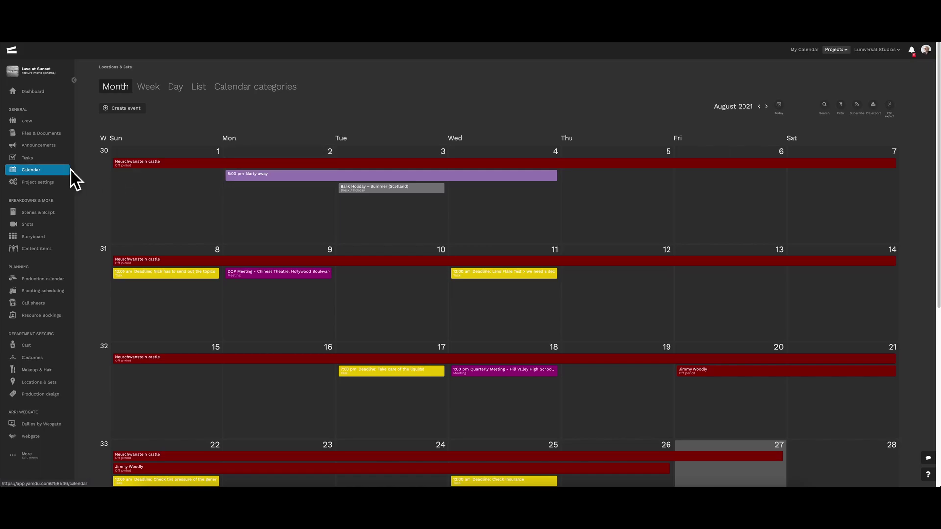
Open the cast member's 08/20–08/26/2021 off-period entry in week 33 and go to their profile.
{"action": "scroll", "coordinate": [291, 337], "scroll_direction": "down", "scroll_amount": 3}
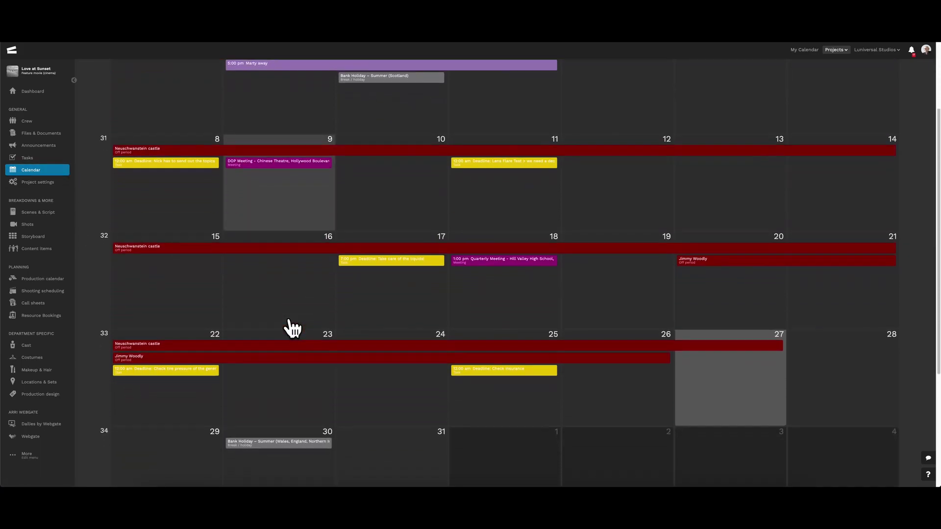
{"action": "left_click", "coordinate": [271, 320]}
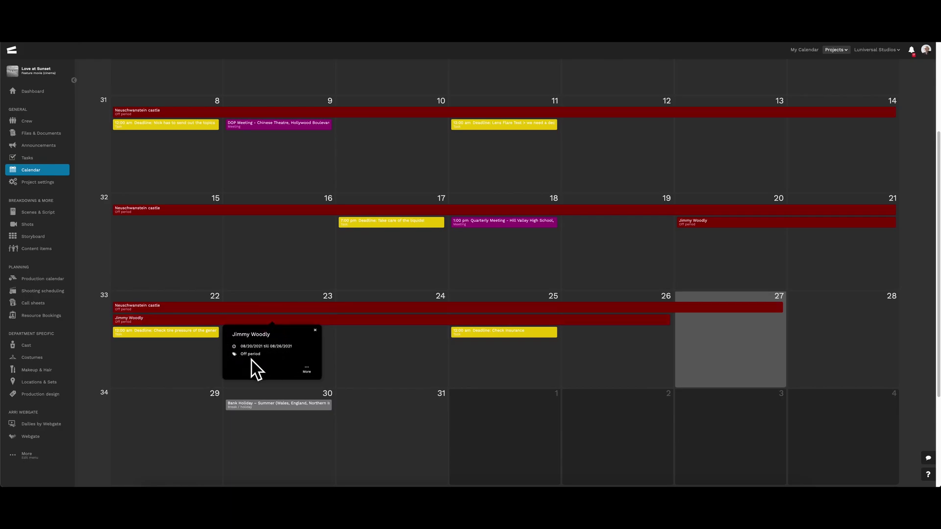
{"action": "left_click", "coordinate": [307, 371]}
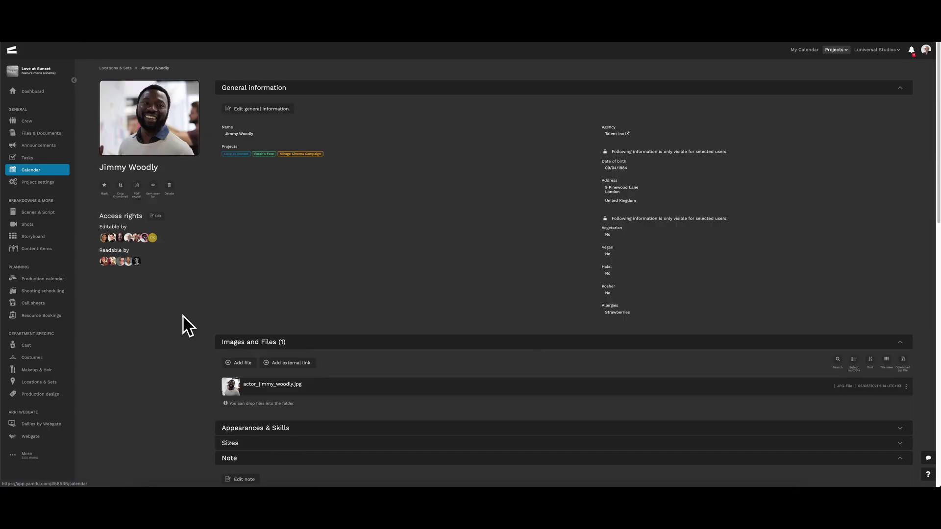
Expand the Off periods list on the cast member's profile, then return to the August calendar.
{"action": "scroll", "coordinate": [187, 326], "scroll_direction": "down", "scroll_amount": 6}
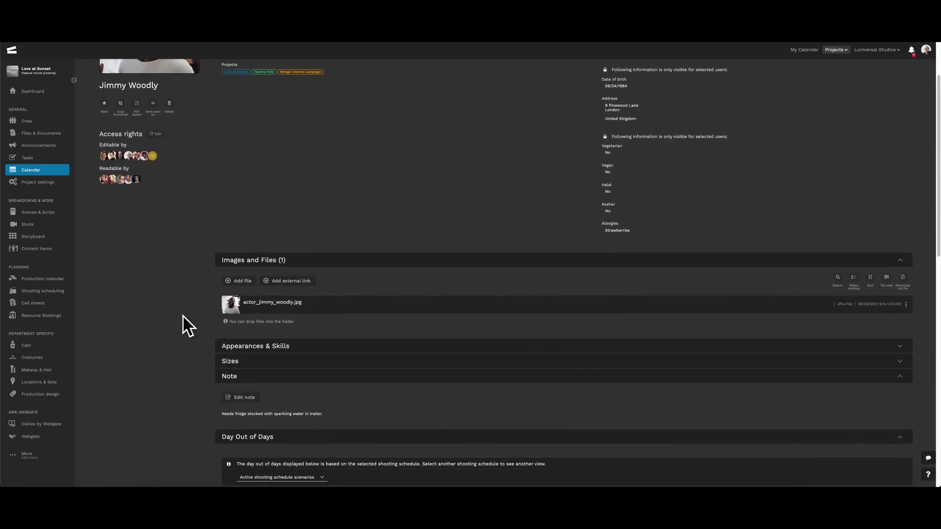
{"action": "scroll", "coordinate": [188, 326], "scroll_direction": "down", "scroll_amount": 6}
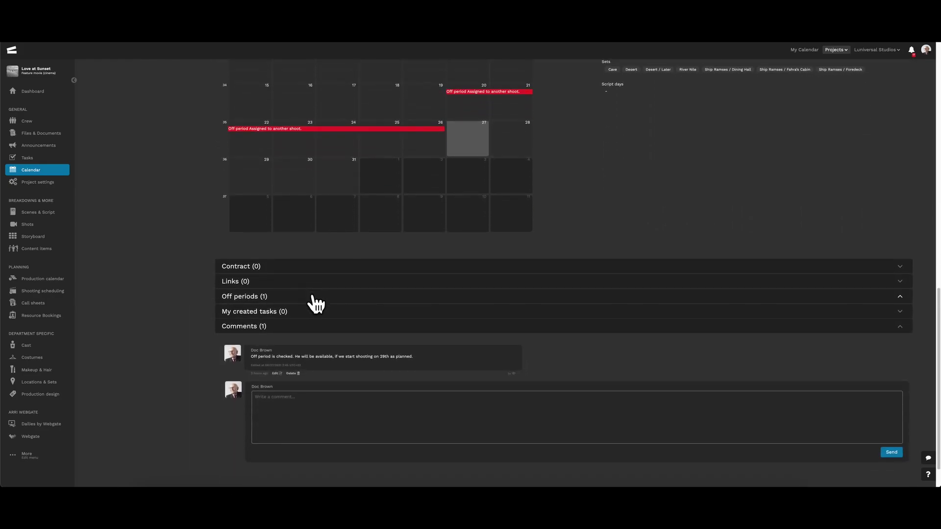
{"action": "left_click", "coordinate": [316, 304]}
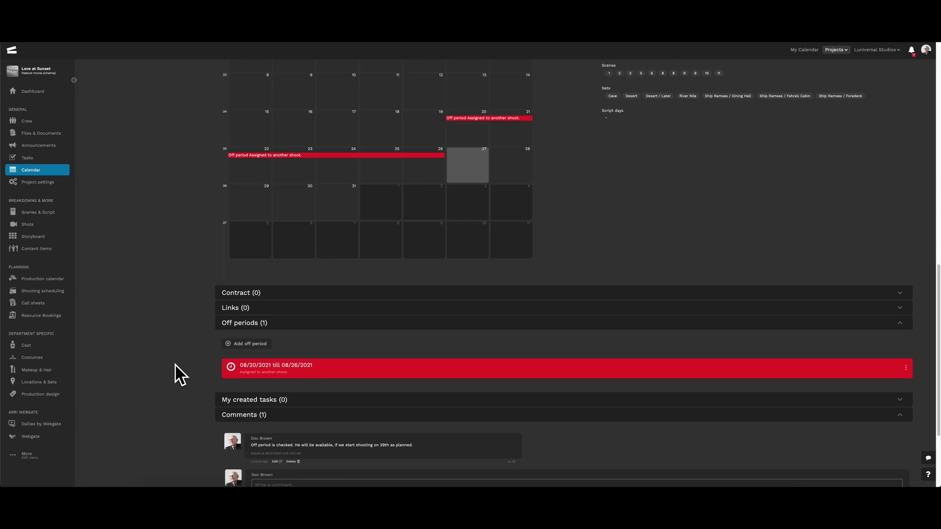
{"action": "scroll", "coordinate": [171, 376], "scroll_direction": "up", "scroll_amount": 15}
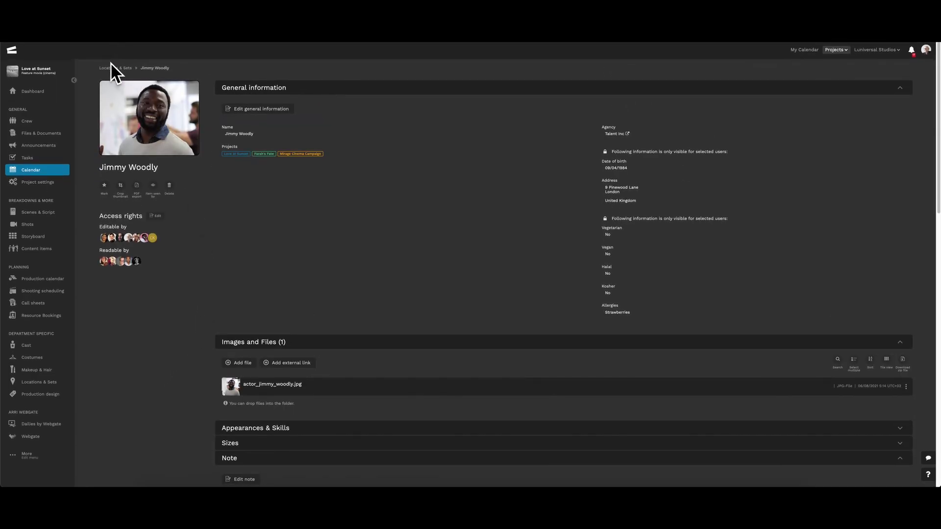
{"action": "left_click", "coordinate": [110, 64]}
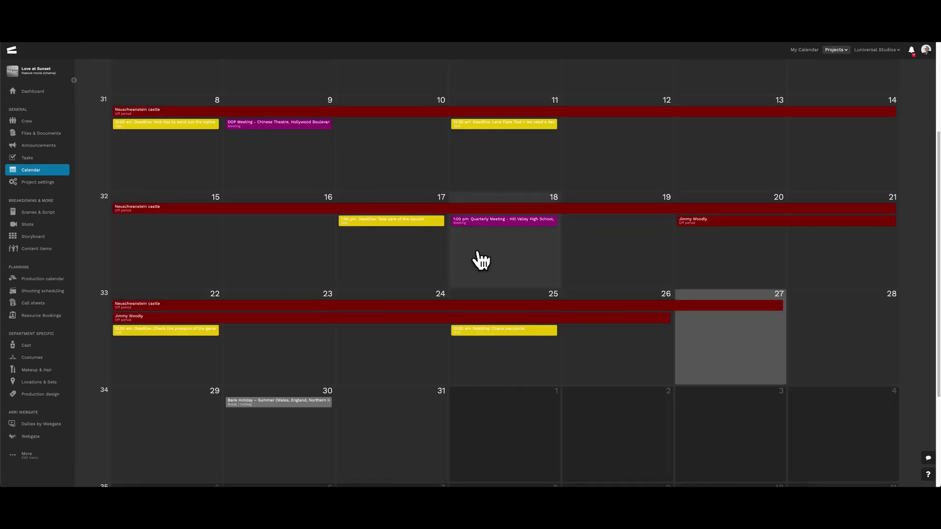
{"action": "scroll", "coordinate": [211, 273], "scroll_direction": "up", "scroll_amount": 3}
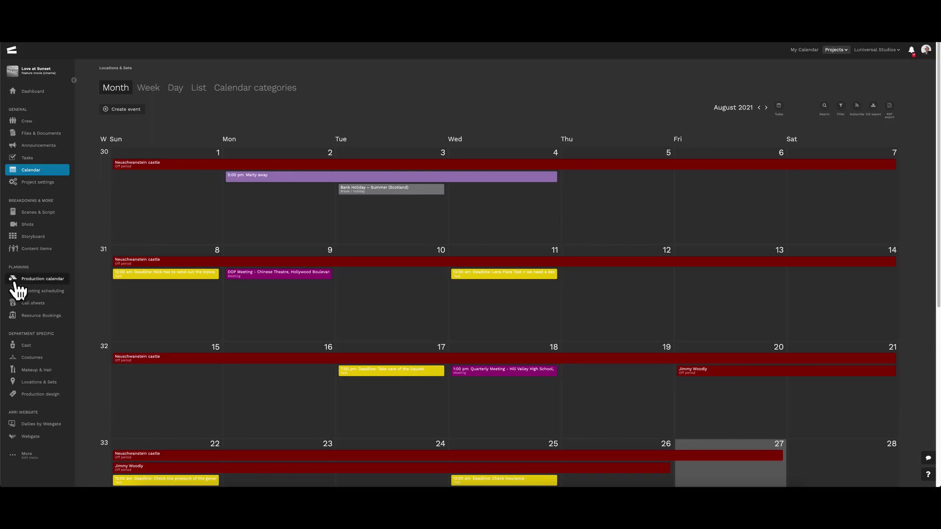
{"action": "left_click", "coordinate": [58, 280]}
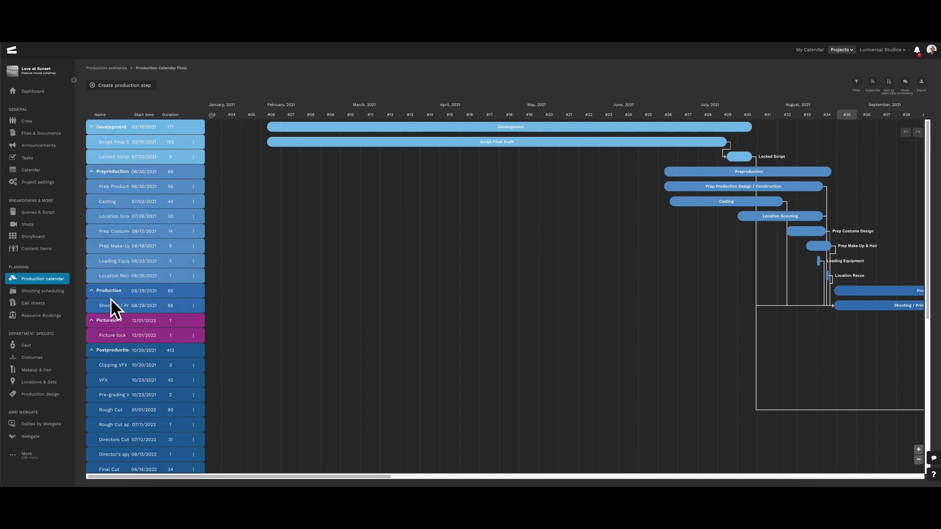
Scroll the Production Calendar Final Gantt chart up, down and to the right to review its timeline.
{"action": "scroll", "coordinate": [162, 424], "scroll_direction": "down", "scroll_amount": 4}
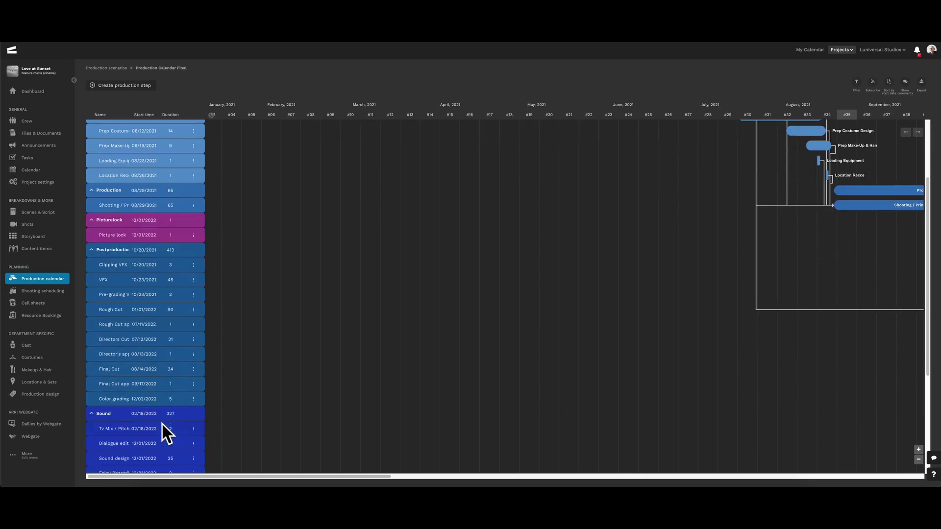
{"action": "scroll", "coordinate": [163, 404], "scroll_direction": "down", "scroll_amount": 2}
{"action": "scroll", "coordinate": [162, 402], "scroll_direction": "up", "scroll_amount": 6}
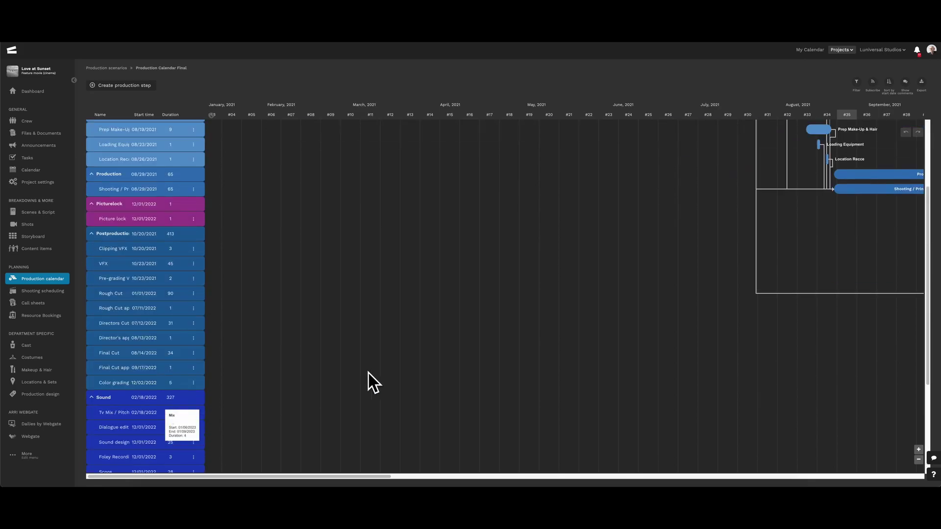
{"action": "scroll", "coordinate": [781, 336], "scroll_direction": "right", "scroll_amount": 10}
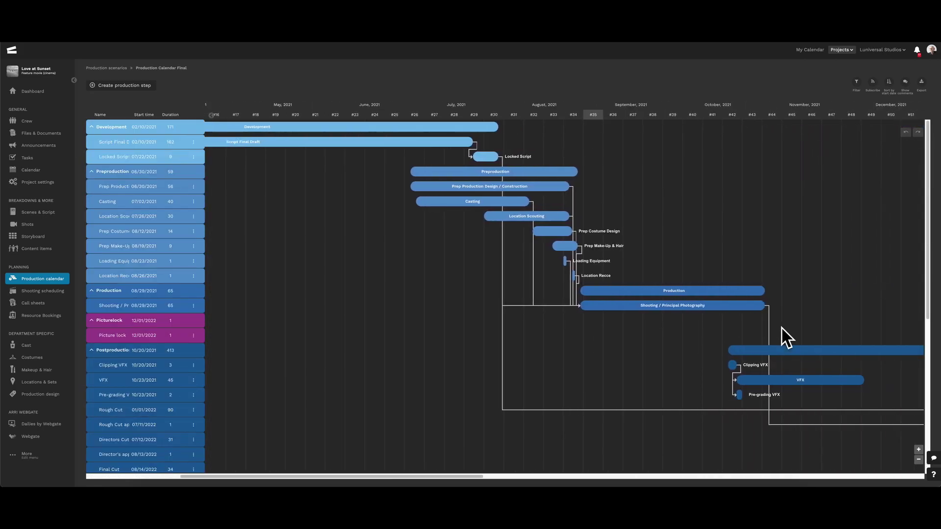
{"action": "scroll", "coordinate": [781, 328], "scroll_direction": "right", "scroll_amount": 13}
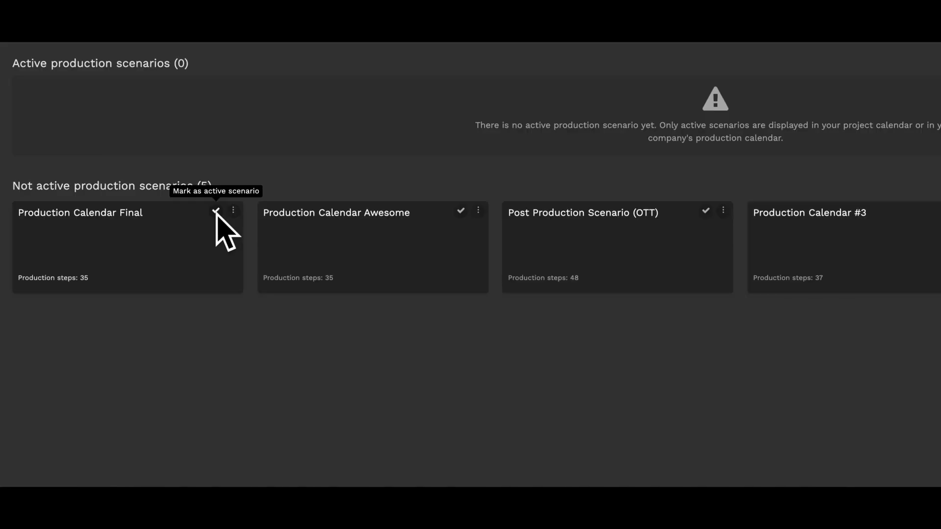
Mark Production Calendar Final as the active scenario and return to the project calendar.
{"action": "left_click", "coordinate": [216, 212]}
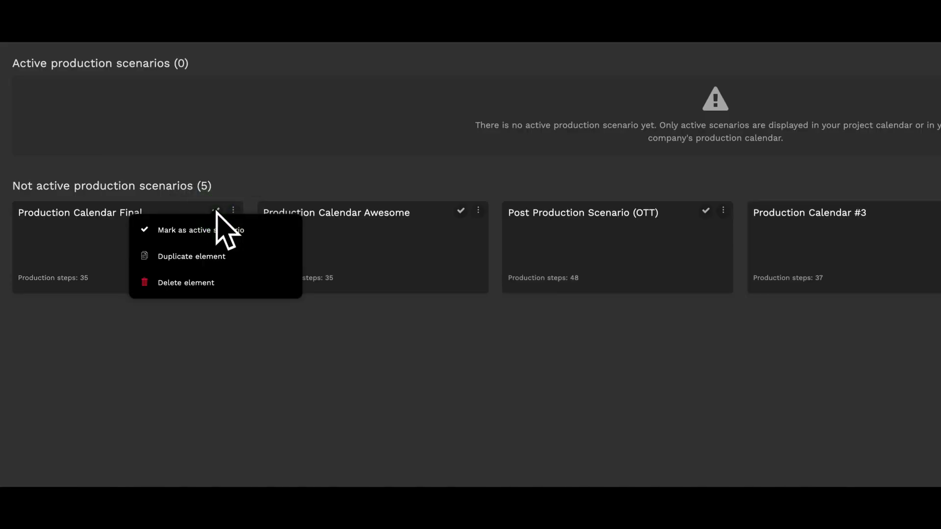
{"action": "left_click", "coordinate": [215, 230]}
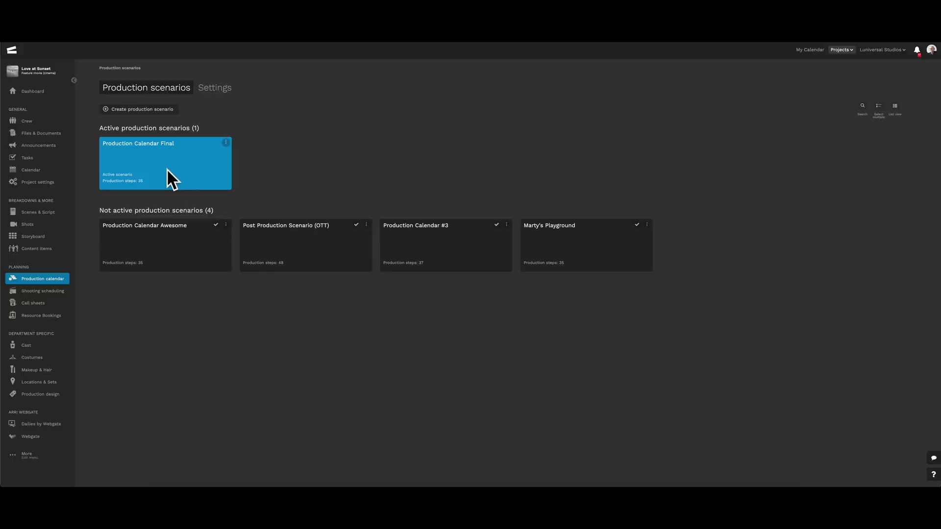
{"action": "left_click", "coordinate": [35, 171]}
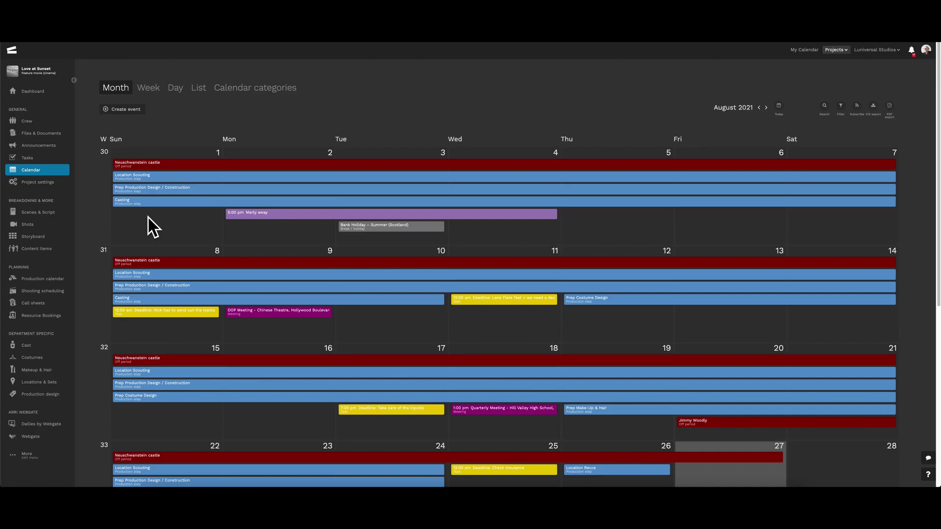
Scroll the August 2021 month view to see Prep Costume Design and Prep Make-Up & Hair.
{"action": "scroll", "coordinate": [151, 227], "scroll_direction": "down", "scroll_amount": 2}
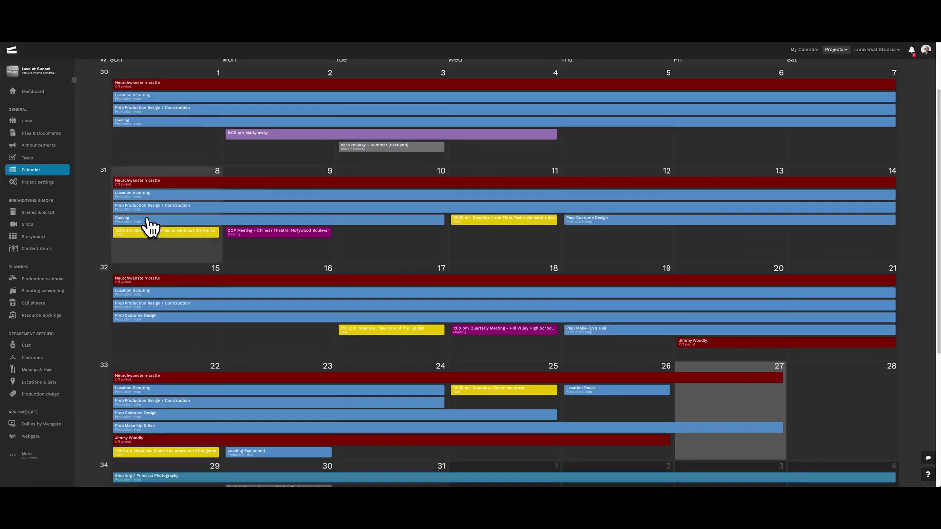
{"action": "scroll", "coordinate": [142, 196], "scroll_direction": "up", "scroll_amount": 2}
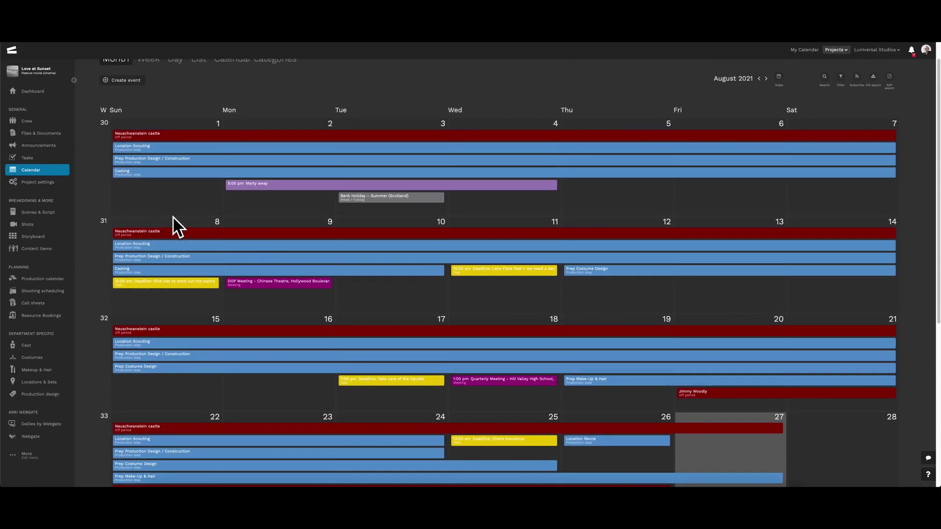
{"action": "left_click", "coordinate": [424, 198]}
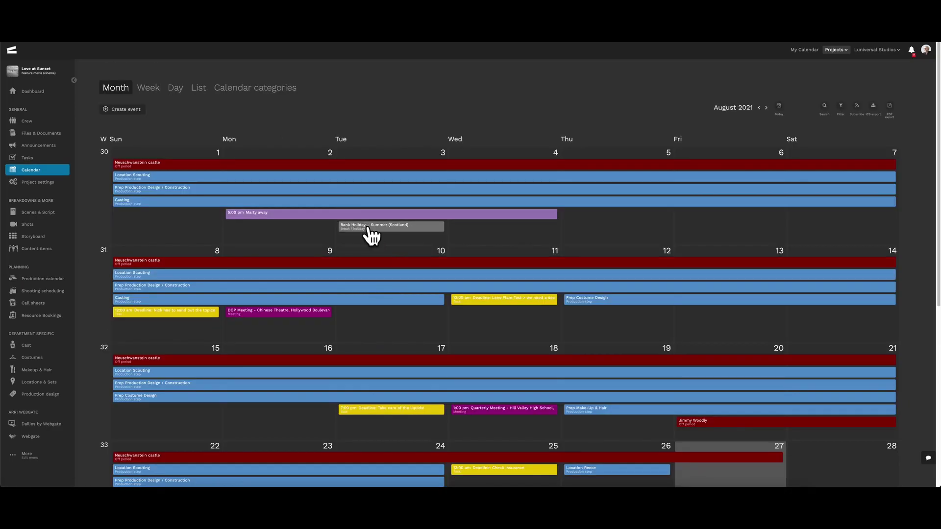
{"action": "scroll", "coordinate": [370, 250], "scroll_direction": "down", "scroll_amount": 3}
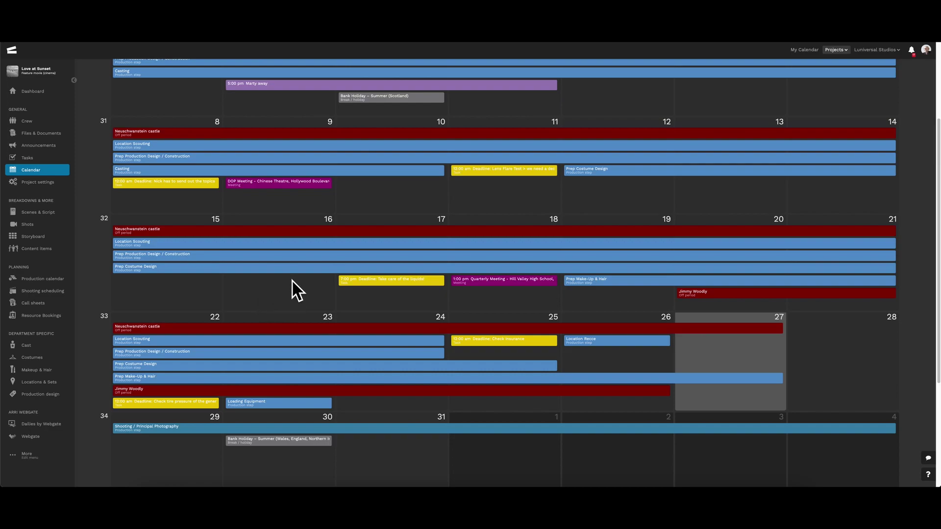
{"action": "scroll", "coordinate": [292, 281], "scroll_direction": "down", "scroll_amount": 1}
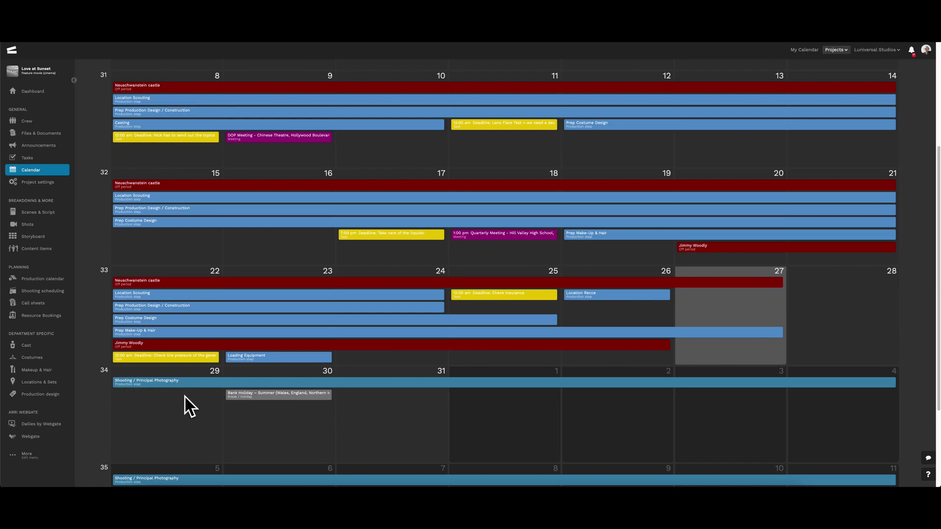
{"action": "scroll", "coordinate": [190, 407], "scroll_direction": "down", "scroll_amount": 1}
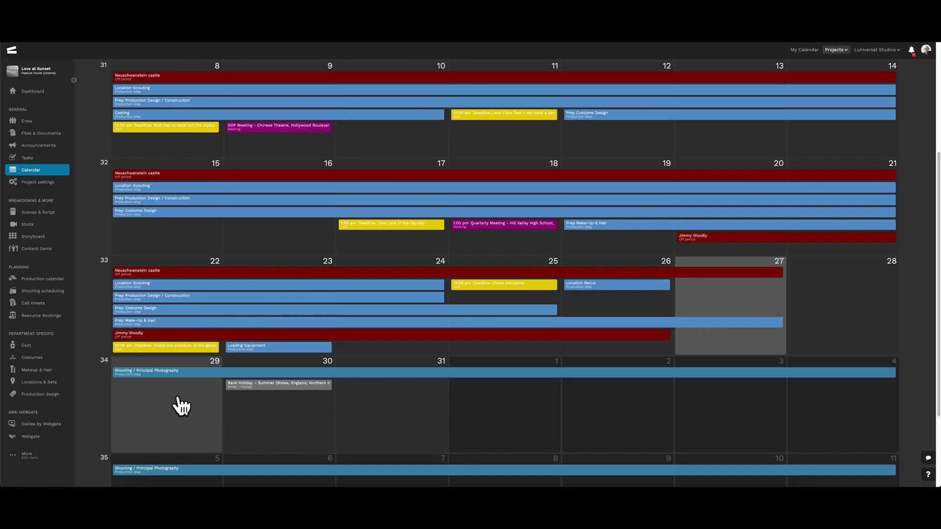
Review the "This is heavy!" shooting schedule, then mark it active from the scenarios list.
{"action": "left_click", "coordinate": [62, 300]}
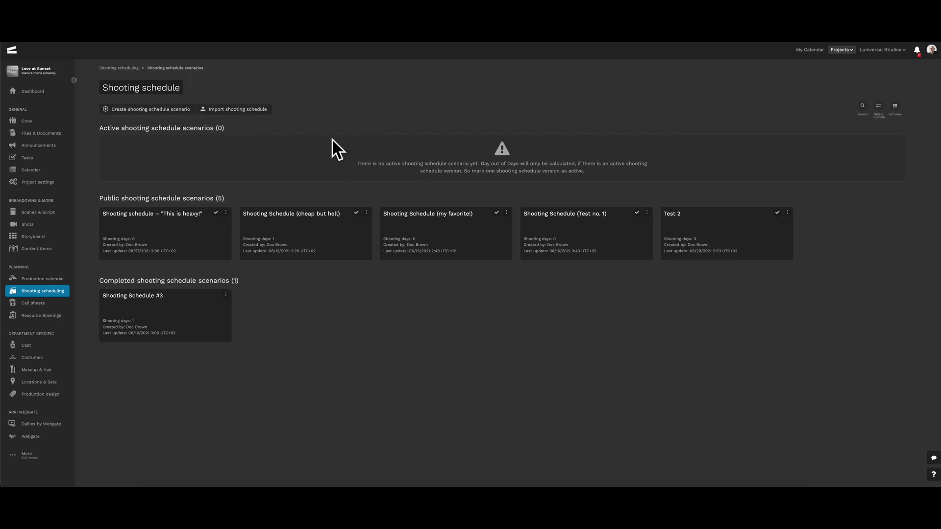
{"action": "left_click", "coordinate": [198, 237]}
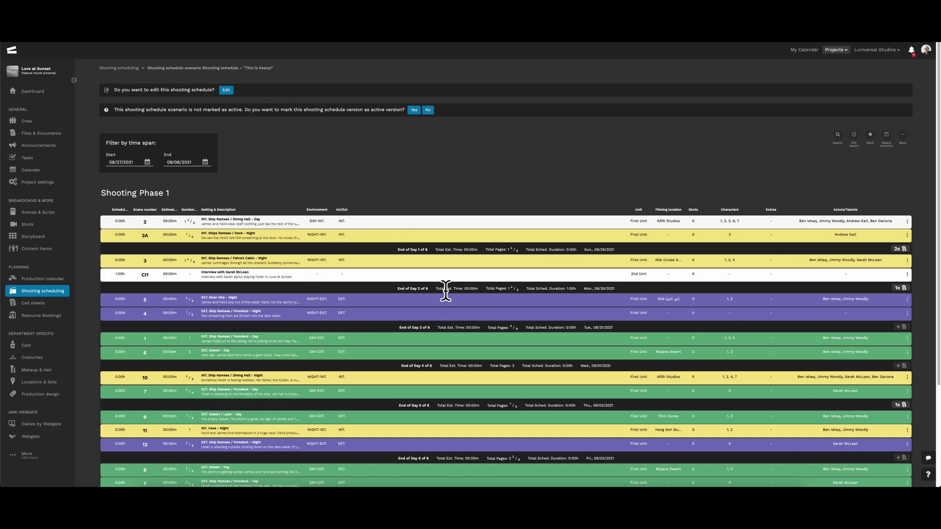
{"action": "scroll", "coordinate": [353, 363], "scroll_direction": "down", "scroll_amount": 1}
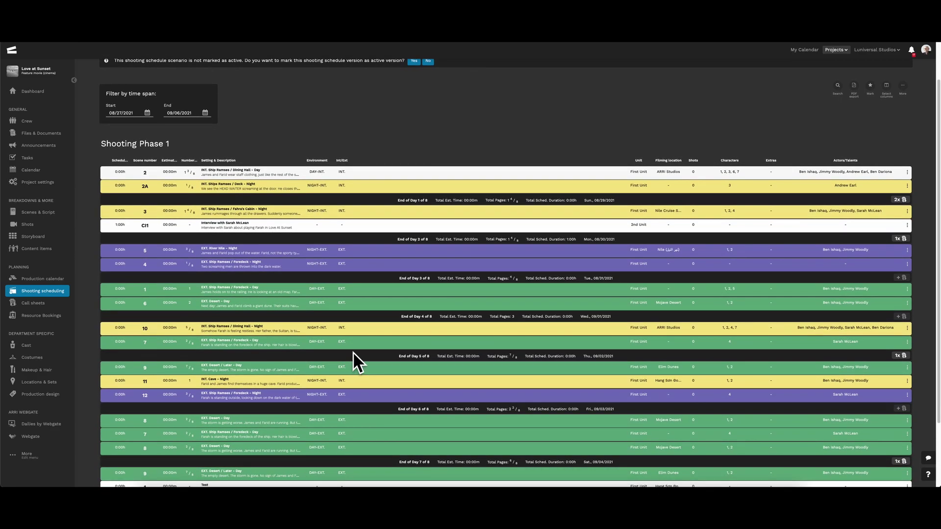
{"action": "scroll", "coordinate": [316, 363], "scroll_direction": "down", "scroll_amount": 1}
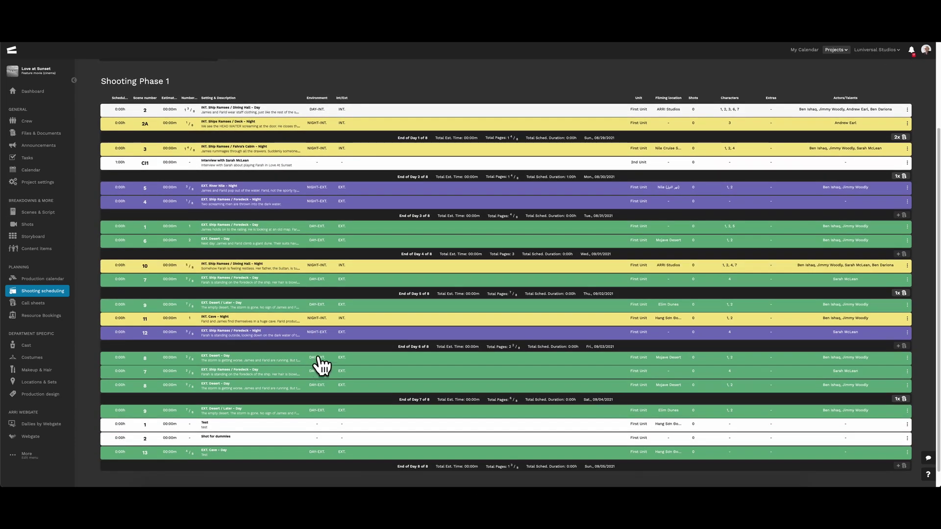
{"action": "scroll", "coordinate": [415, 426], "scroll_direction": "up", "scroll_amount": 2}
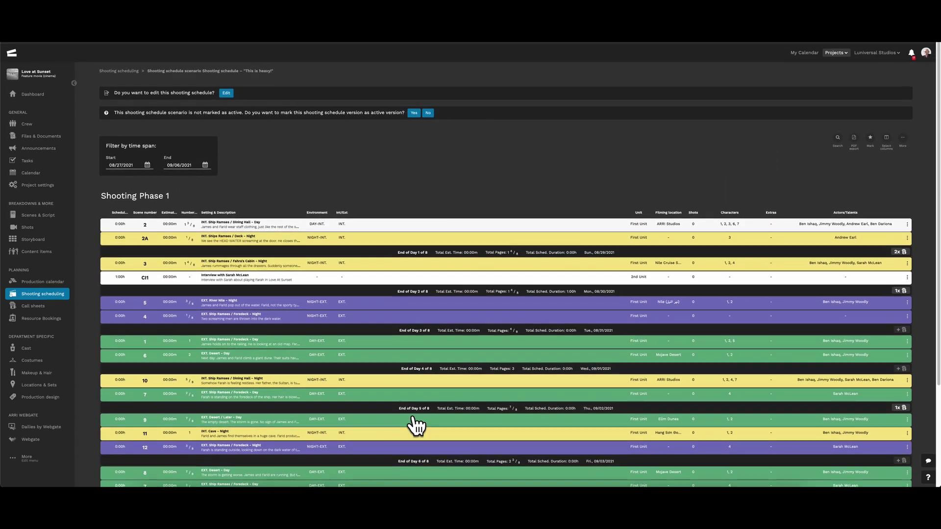
{"action": "scroll", "coordinate": [512, 392], "scroll_direction": "down", "scroll_amount": 3}
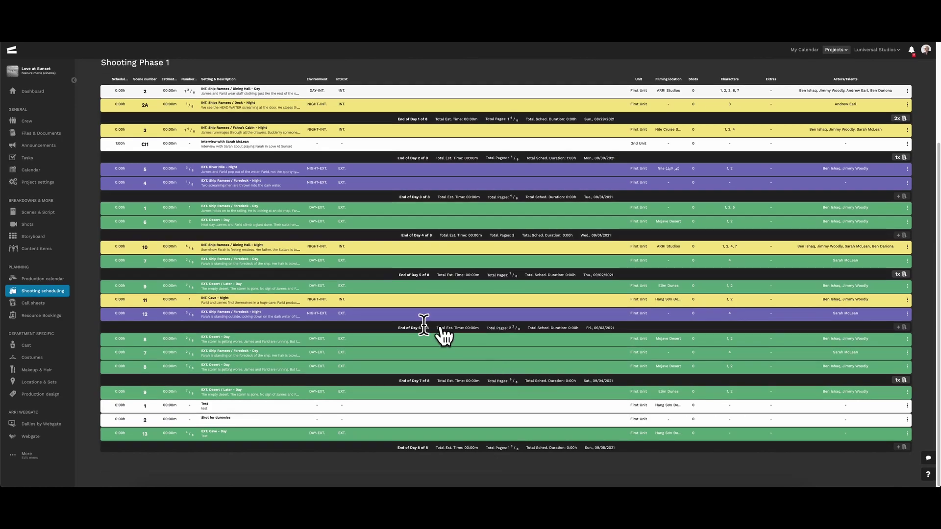
{"action": "scroll", "coordinate": [386, 346], "scroll_direction": "up", "scroll_amount": 3}
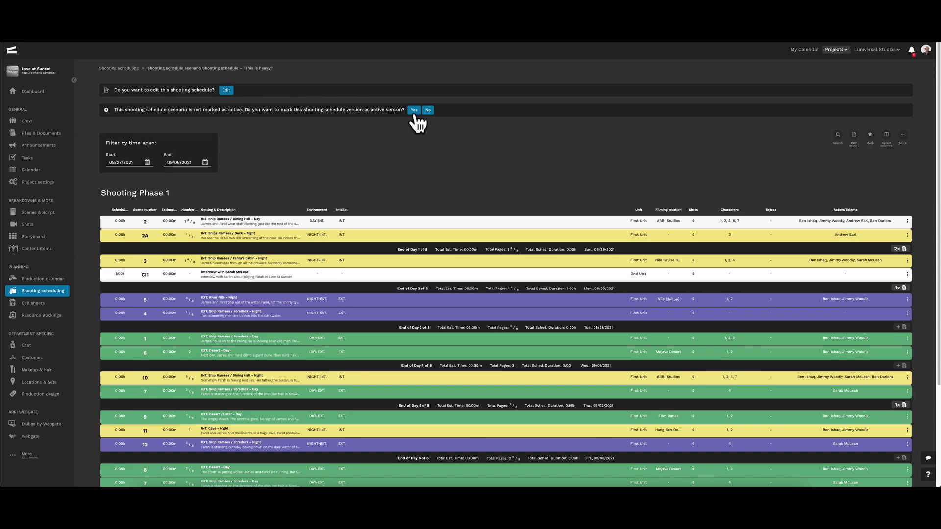
{"action": "left_click", "coordinate": [113, 68]}
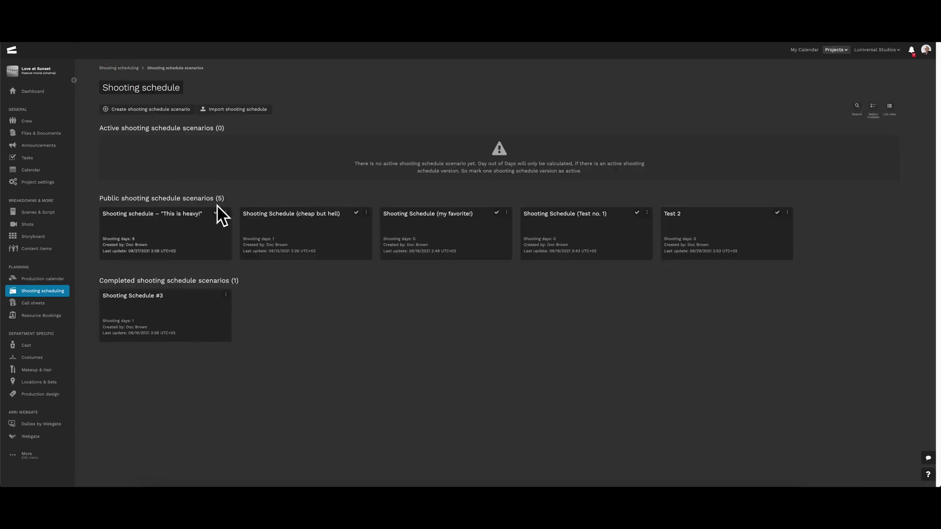
{"action": "left_click", "coordinate": [216, 213]}
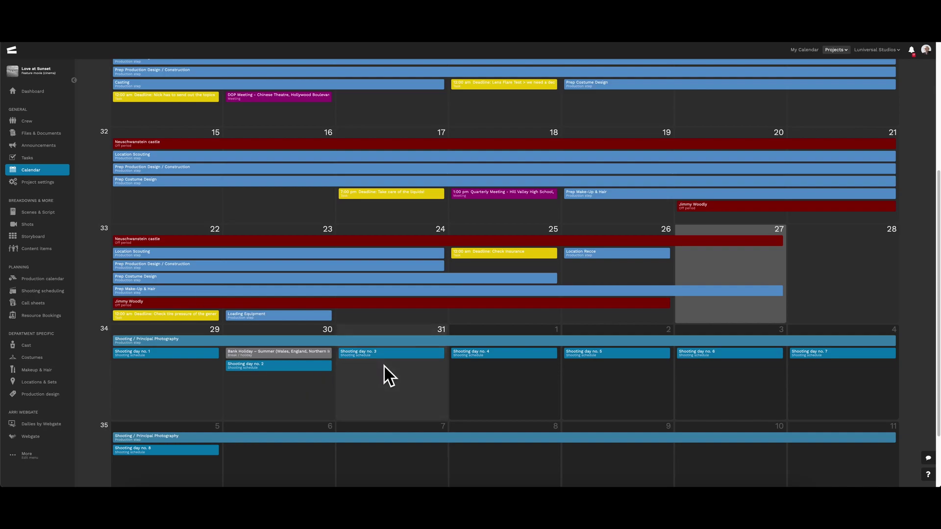
Open the details of Shooting day no. 3 on 08/31/2021.
{"action": "left_click", "coordinate": [397, 354]}
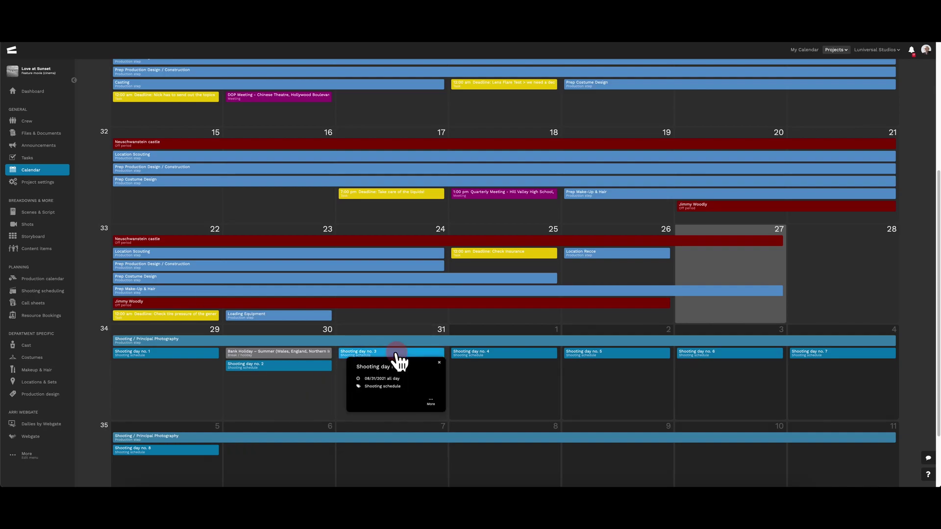